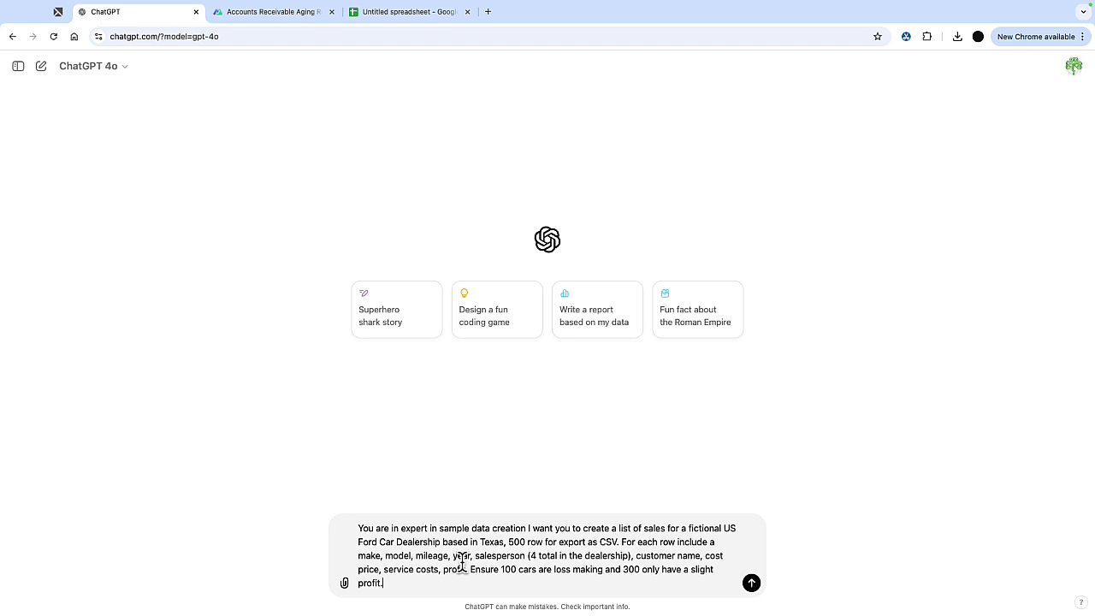
Submit the prompt for a 500-row CSV of fictional Texas Ford dealership sales and view the Python code generating it.
click(751, 585)
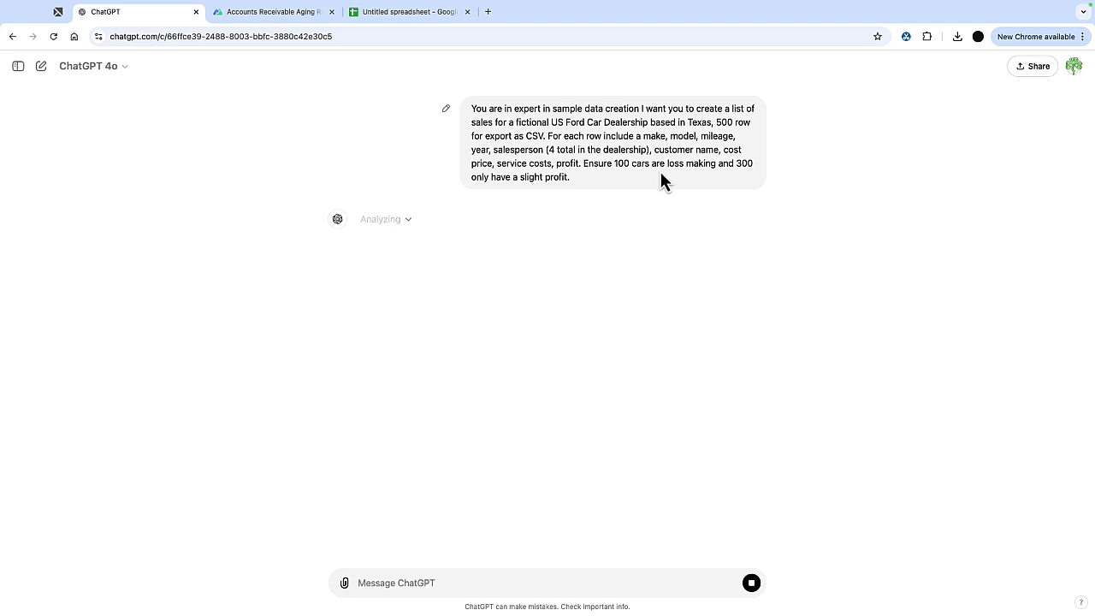
click(410, 220)
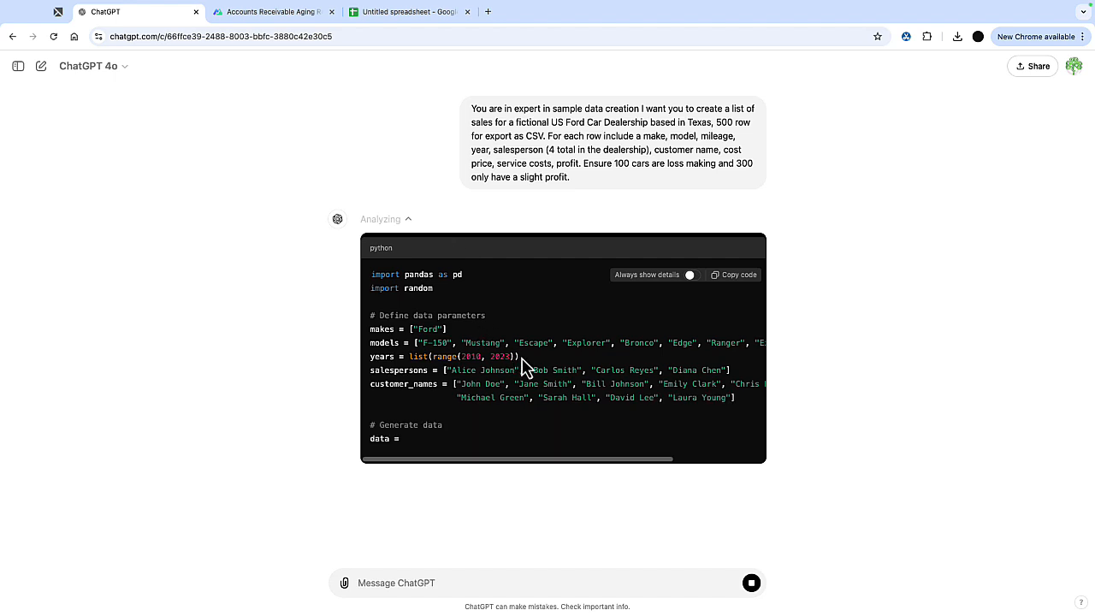
click(406, 220)
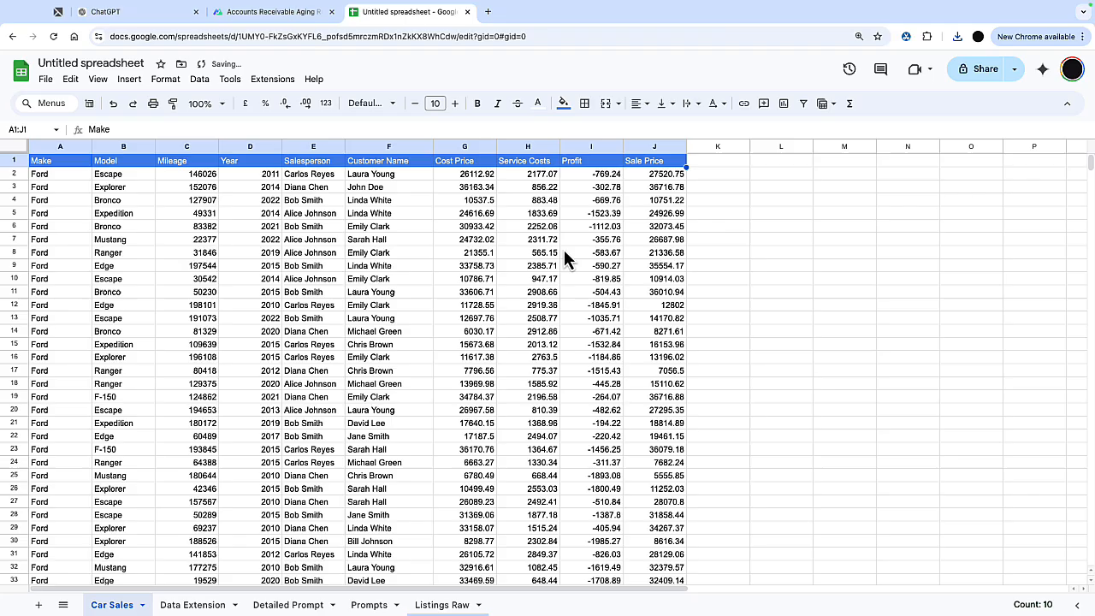
Examine the make, model, mileage, year and salesperson values on the Car Sales sheet in Google Sheets.
click(267, 243)
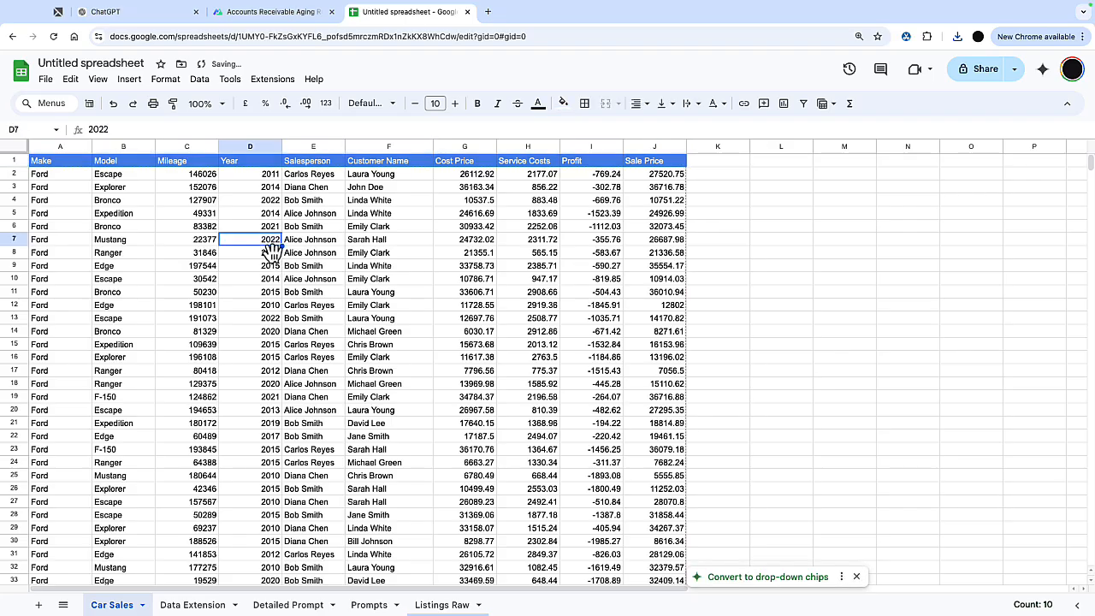
click(82, 177)
click(113, 176)
click(195, 176)
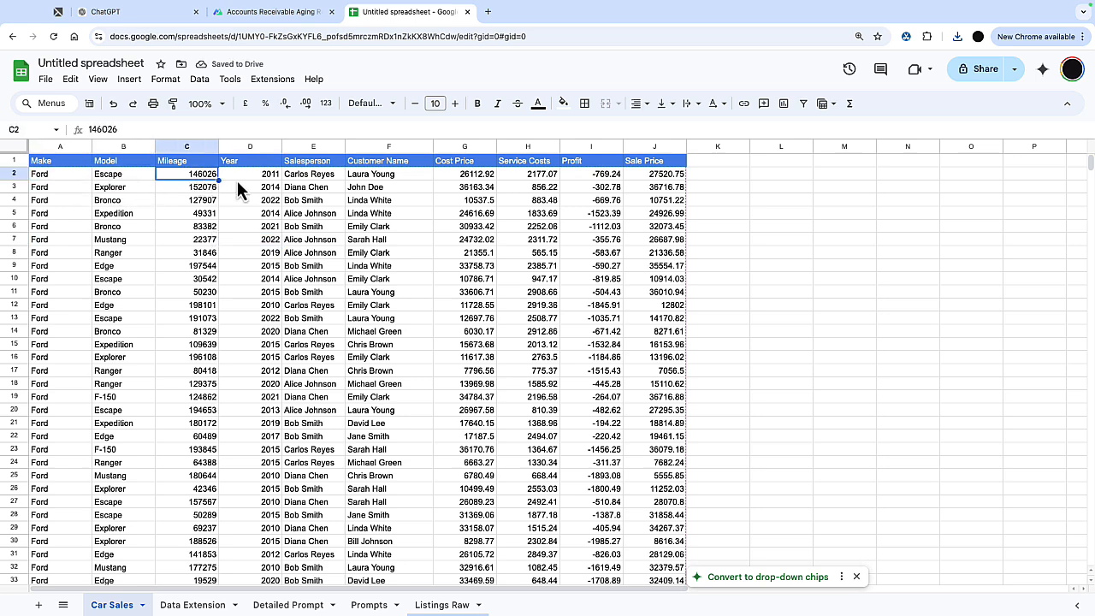
click(246, 177)
click(318, 180)
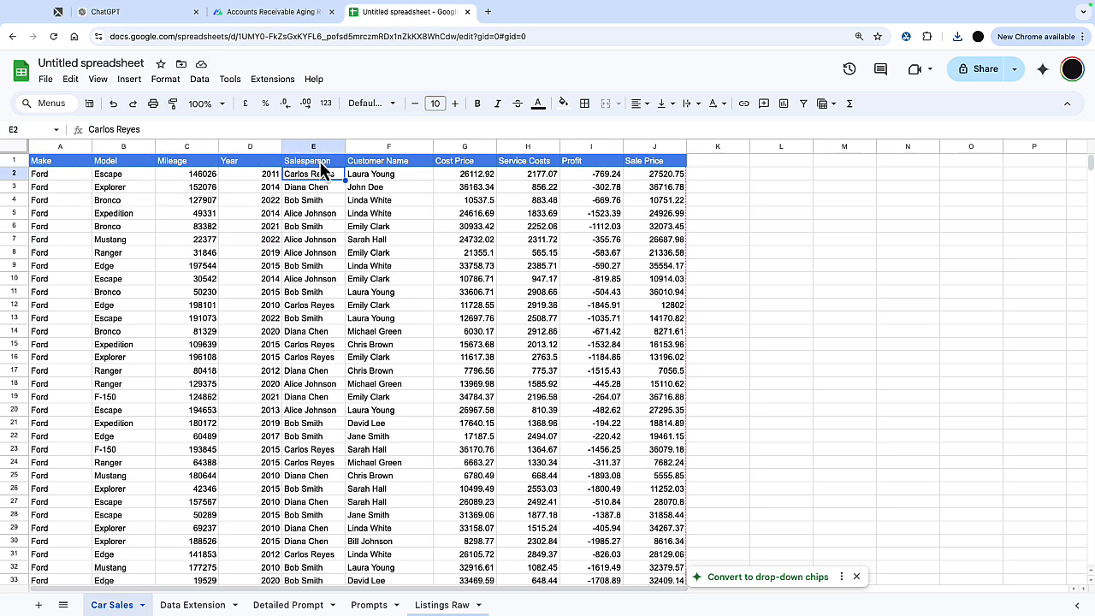
Add a filter to the Car Sales table and review the distinct values in the Salesperson and Customer Name columns.
key(ctrl+alt+r)
click(339, 162)
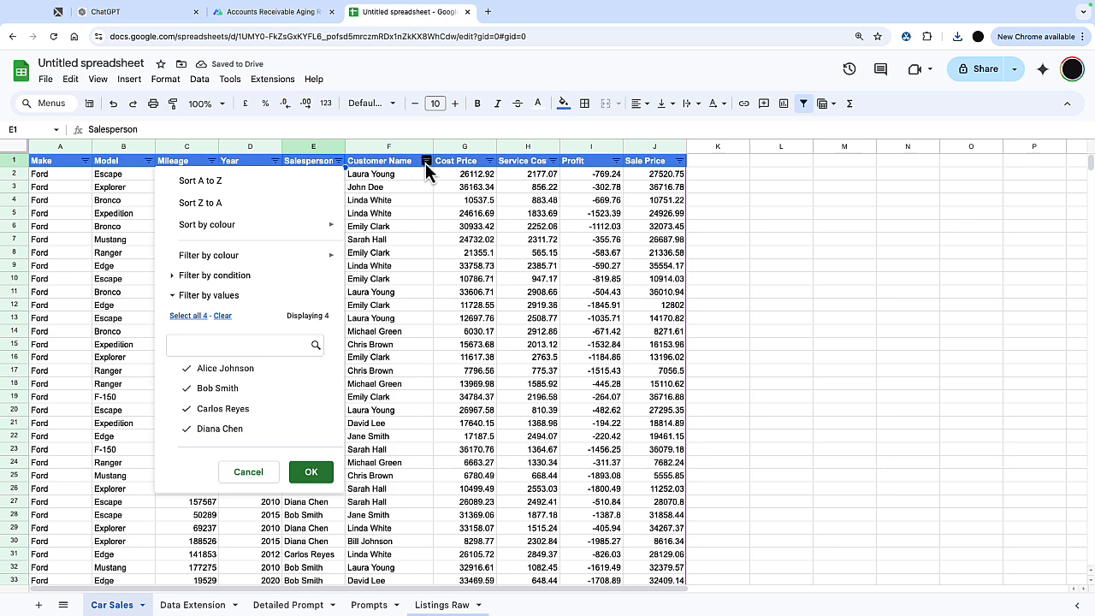
click(426, 162)
drag(411, 375, 419, 447)
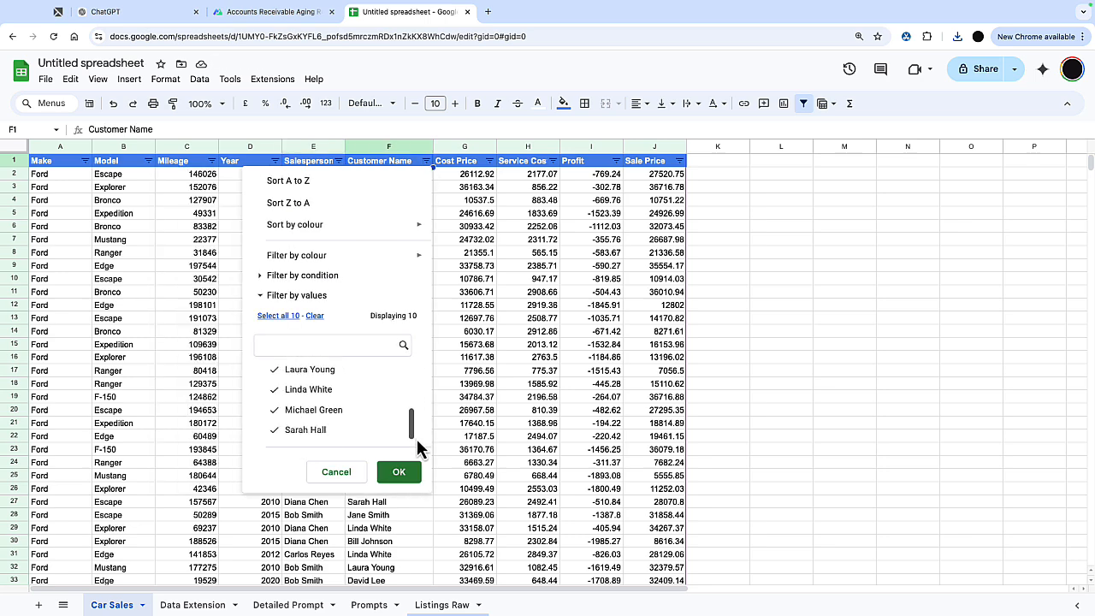
Review the filter values of the Cost Price and Profit columns, leaving the filters unchanged.
click(489, 162)
drag(474, 374, 476, 347)
click(626, 163)
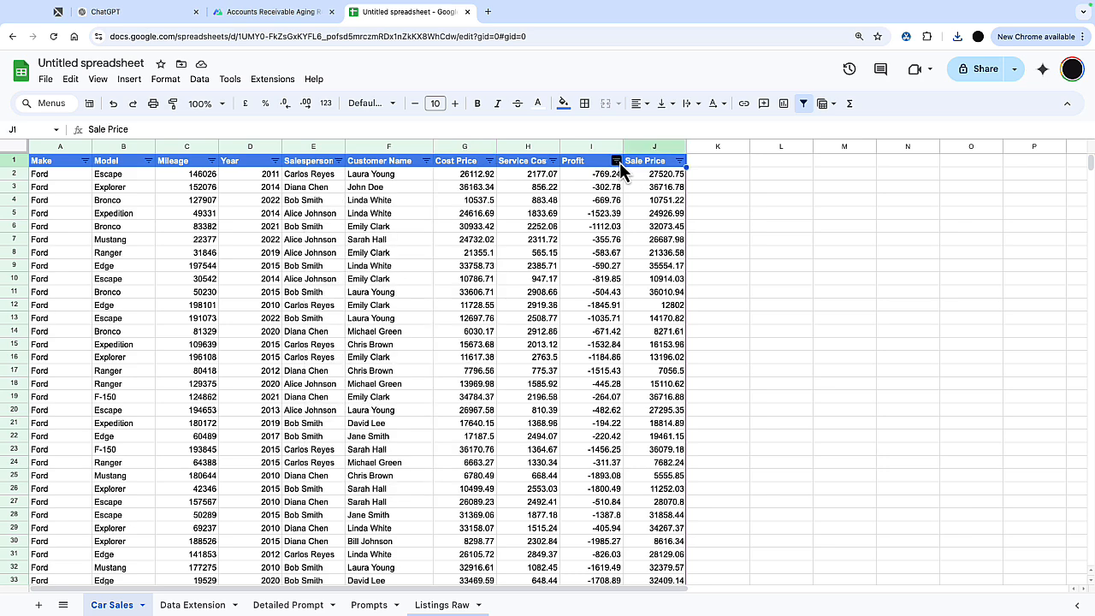
click(617, 161)
drag(601, 370, 602, 314)
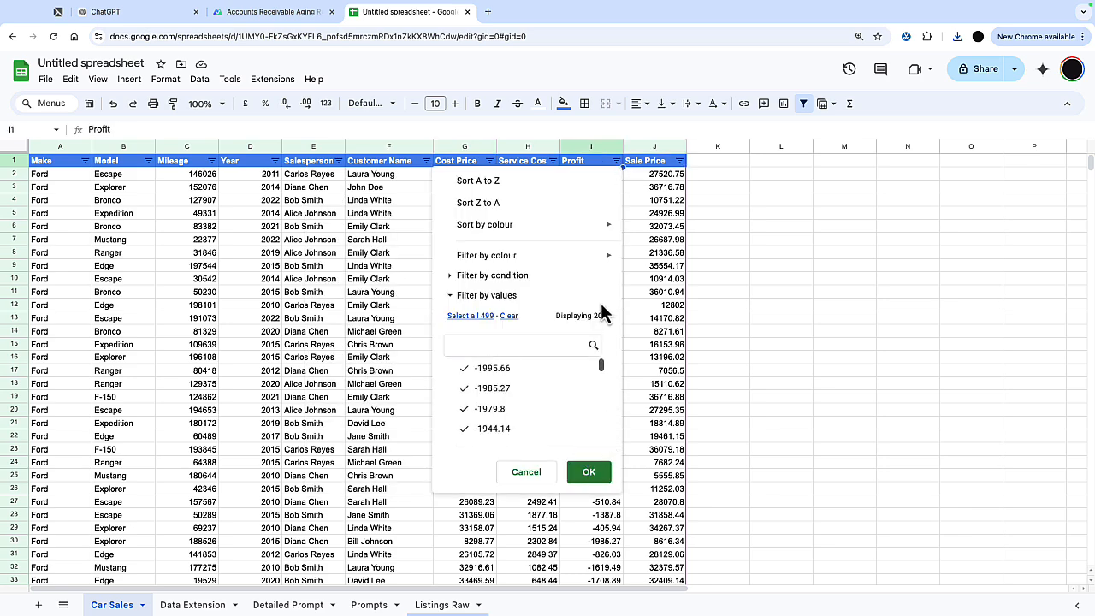
click(685, 201)
click(781, 268)
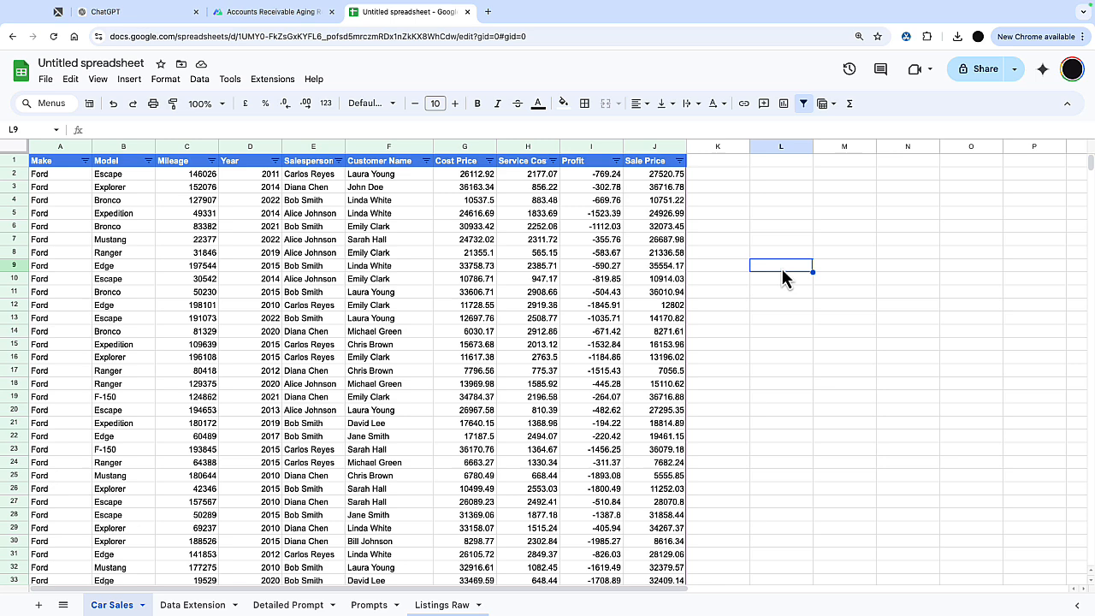
In ChatGPT, attach AirBNB Listings.csv and submit the prompt to extend the California listings dataset to 550 rows.
key(ctrl+2)
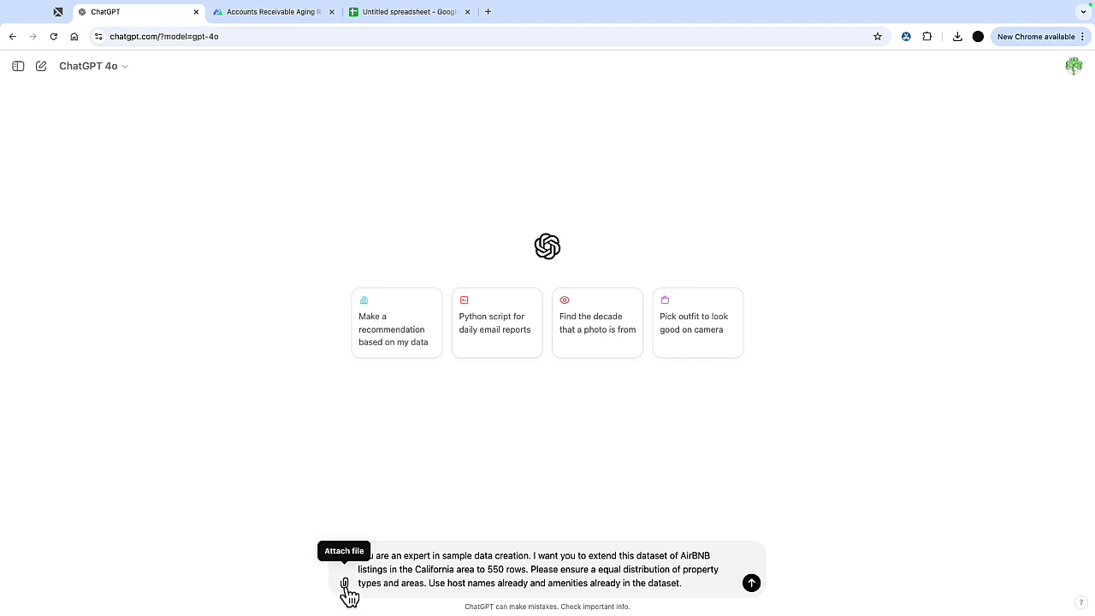
click(345, 585)
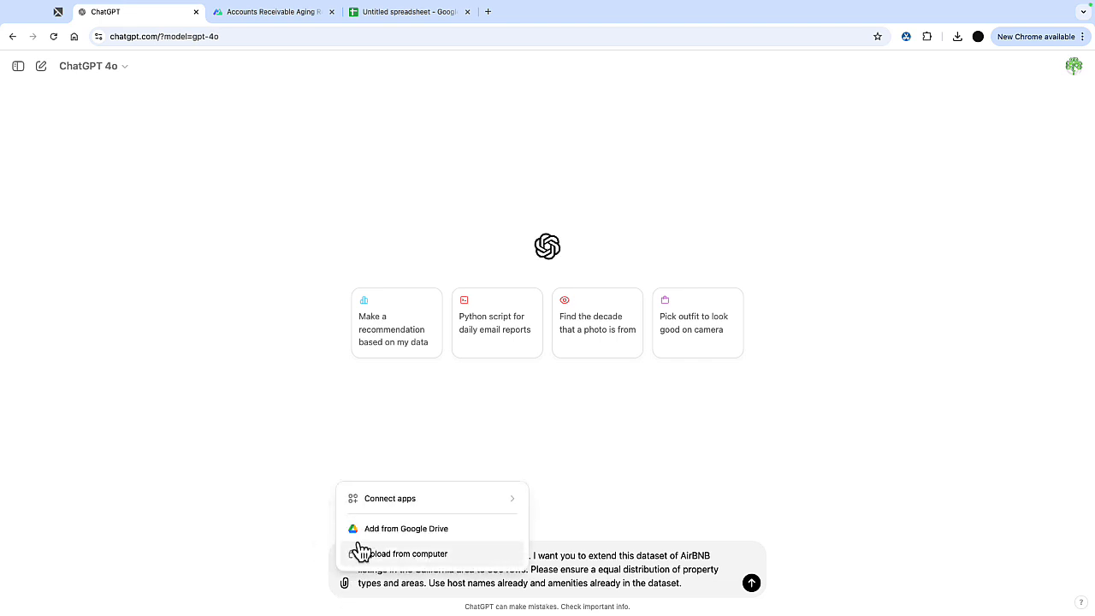
click(412, 556)
double_click(325, 184)
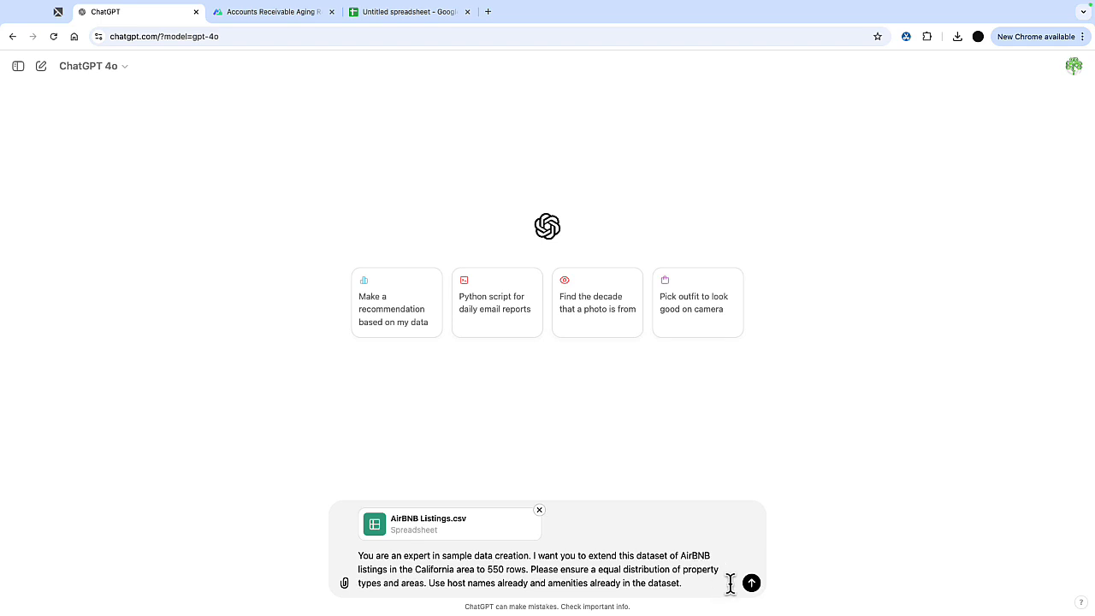
click(751, 583)
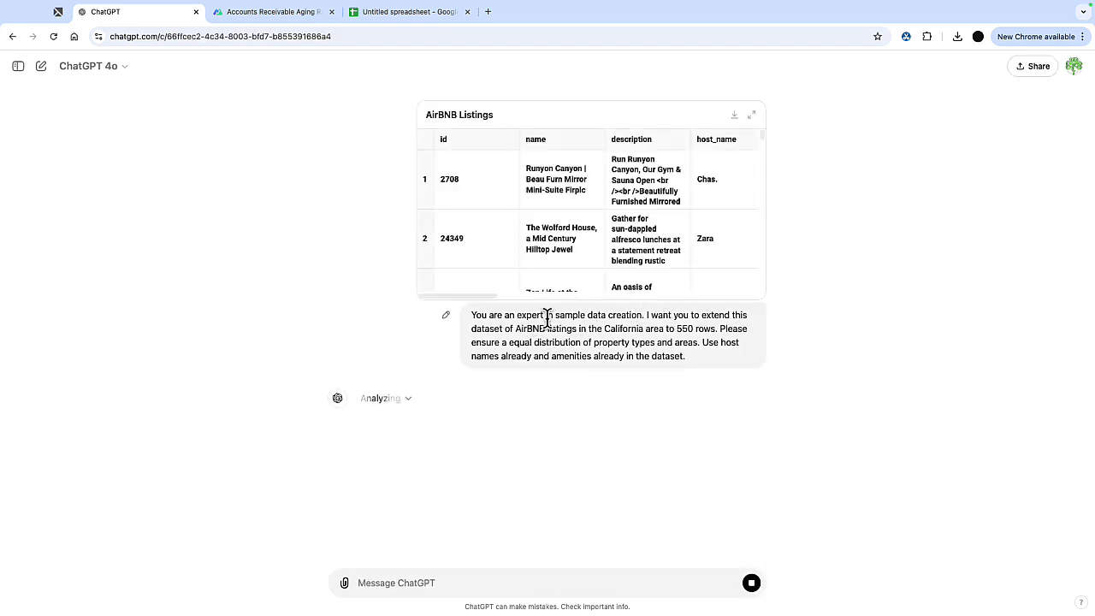
Inspect the Python code used for the Airbnb expansion and download the expanded Airbnb Listings dataset.
mouse_move(486, 300)
mouse_down()
mouse_move(719, 298)
mouse_move(475, 298)
mouse_up()
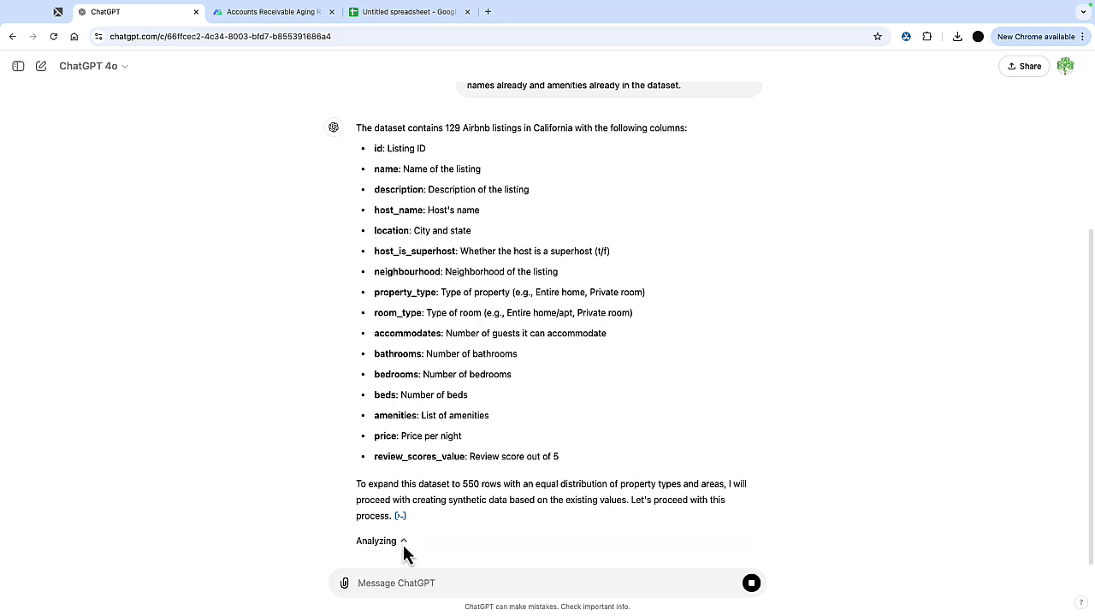
click(404, 543)
scroll(446, 282, up, 2)
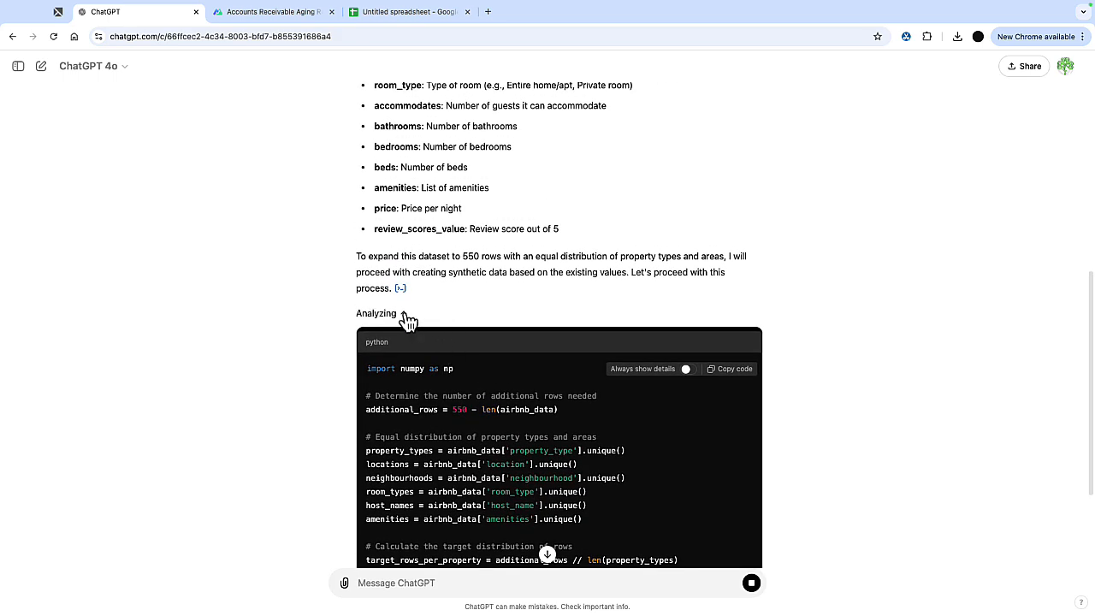
scroll(408, 319, down, 3)
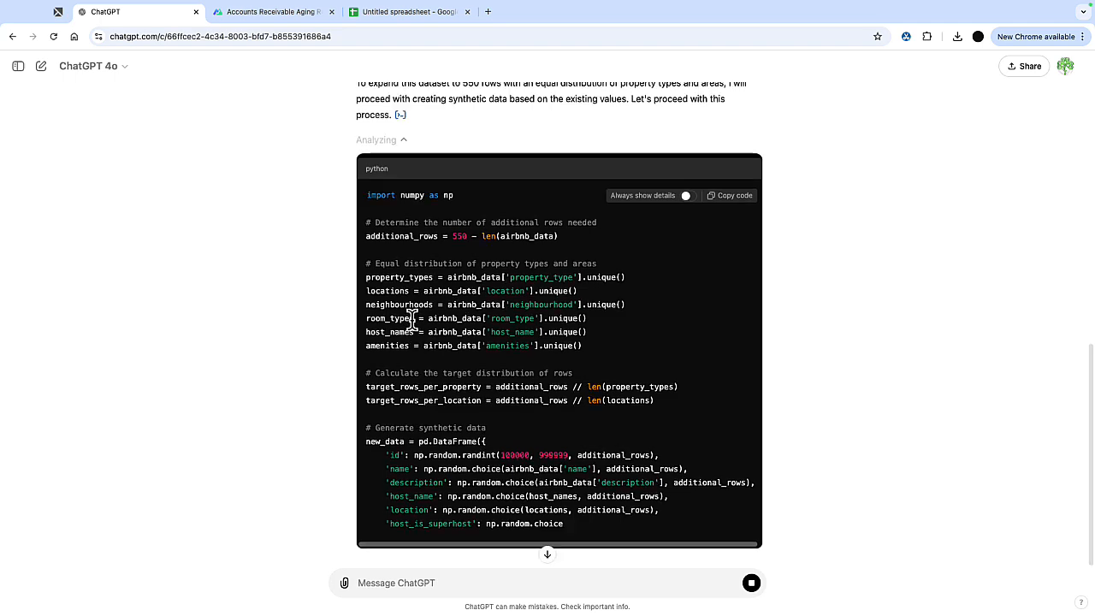
scroll(413, 319, up, 3)
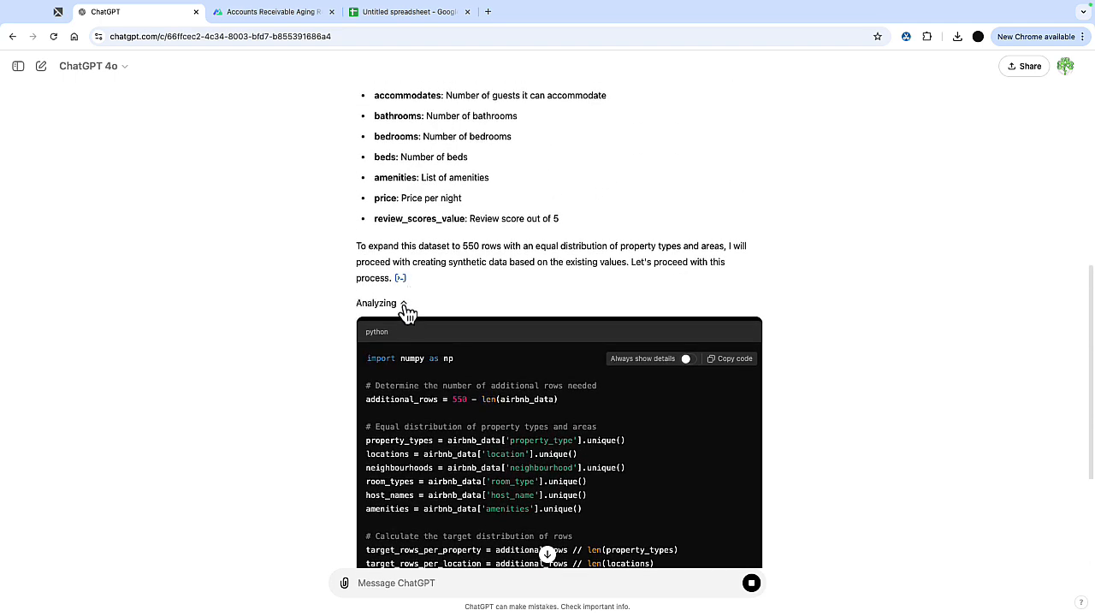
click(405, 305)
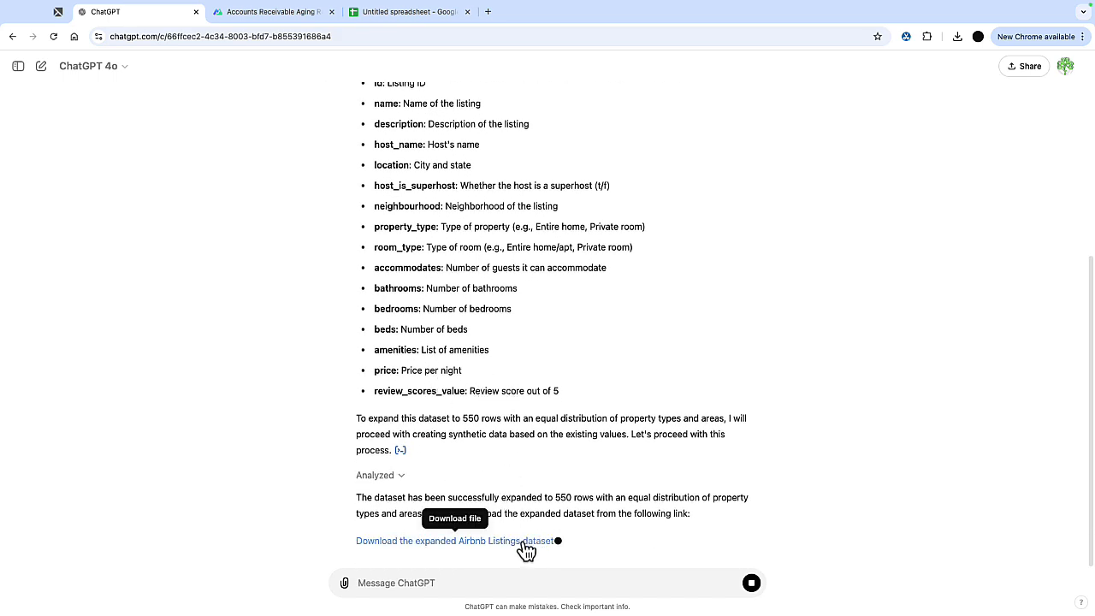
click(524, 513)
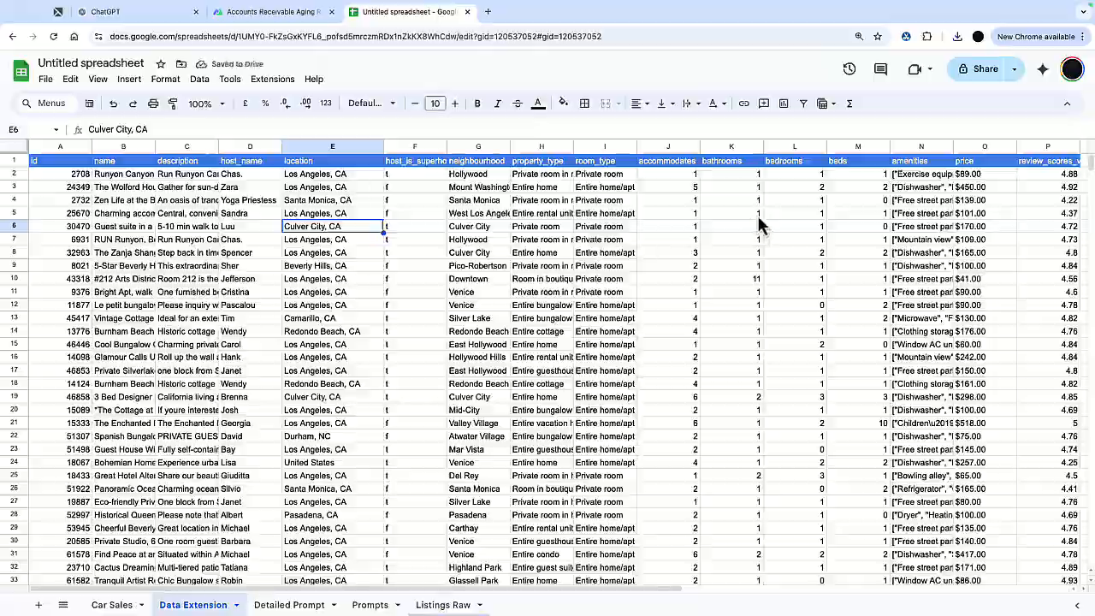
Examine the added listings near the end of the Data Extension sheet, checking row 523 column by column.
drag(1087, 174, 1083, 377)
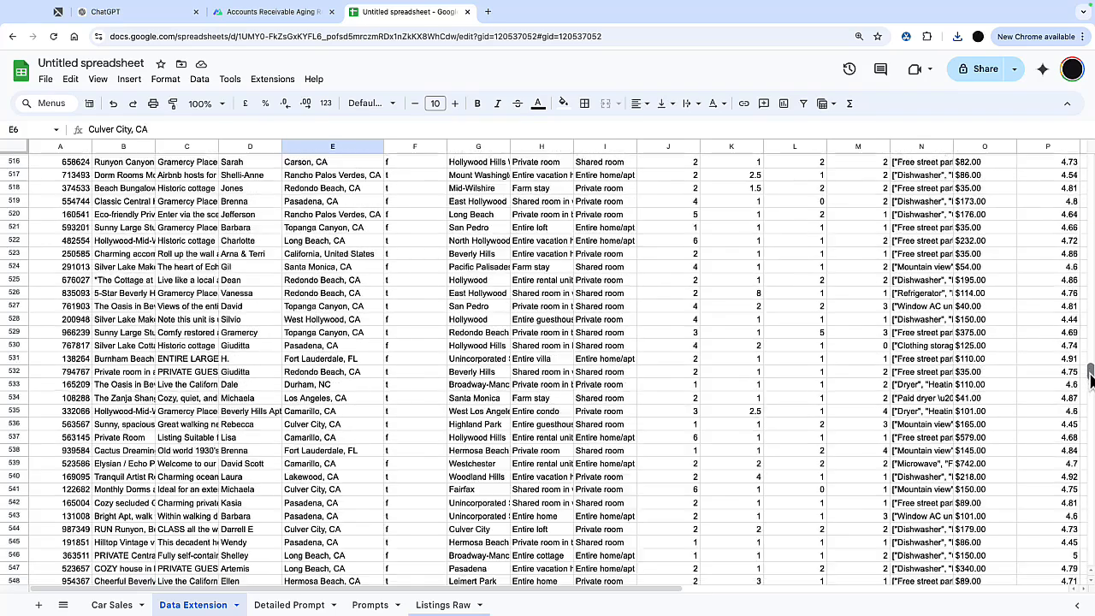
drag(82, 257, 681, 293)
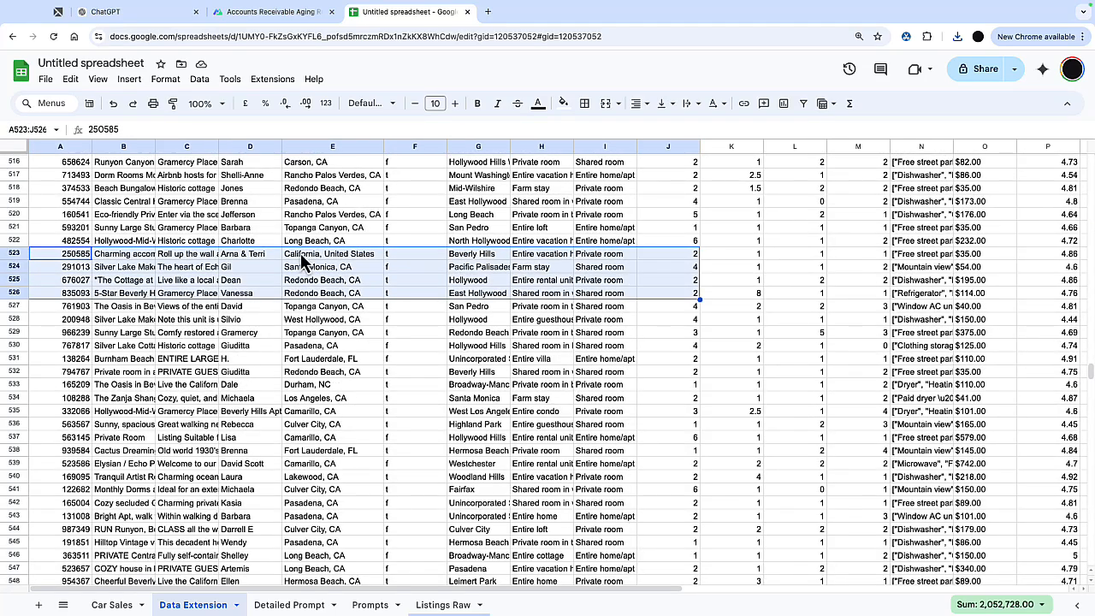
click(105, 258)
key(Right)
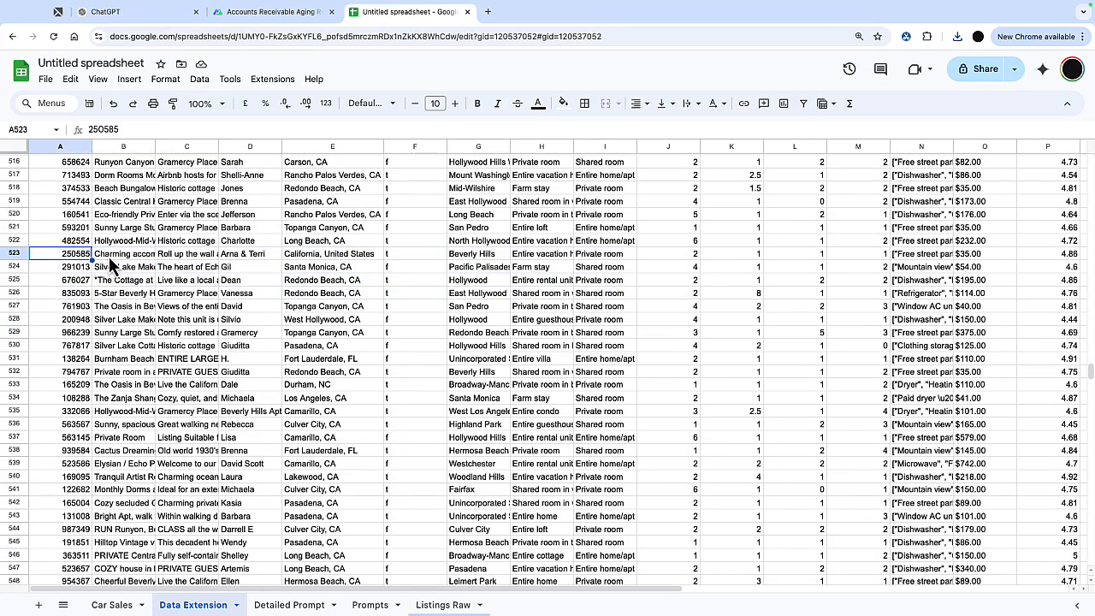
key(Right)
key(Right)
key(Right)
key(Right)
key(Right)
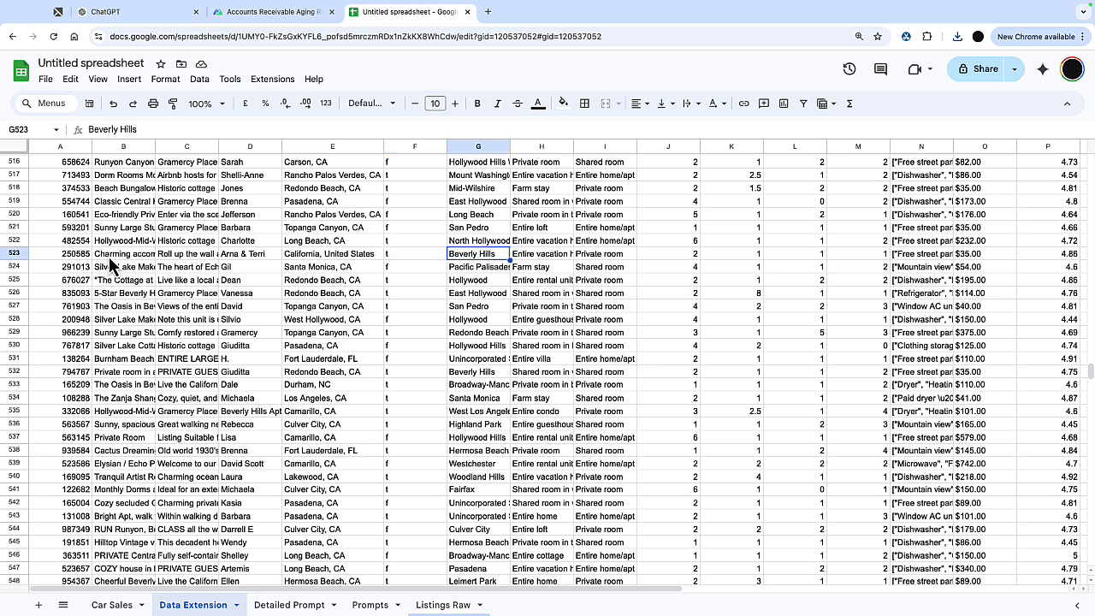
key(Right)
key(Right)
key(Right)
key(Right)
key(Right)
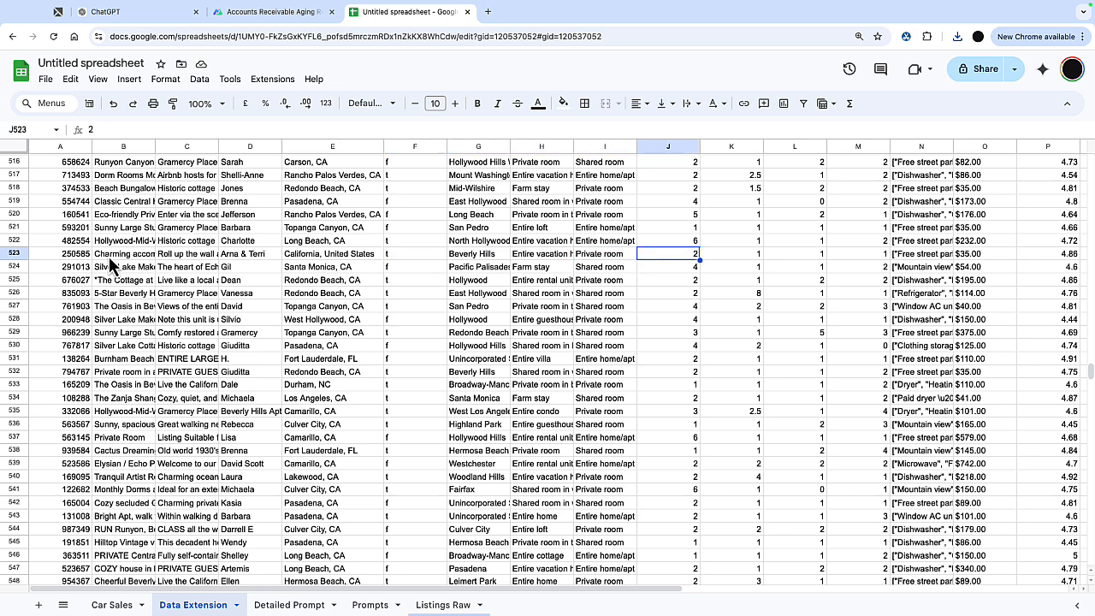
key(Right)
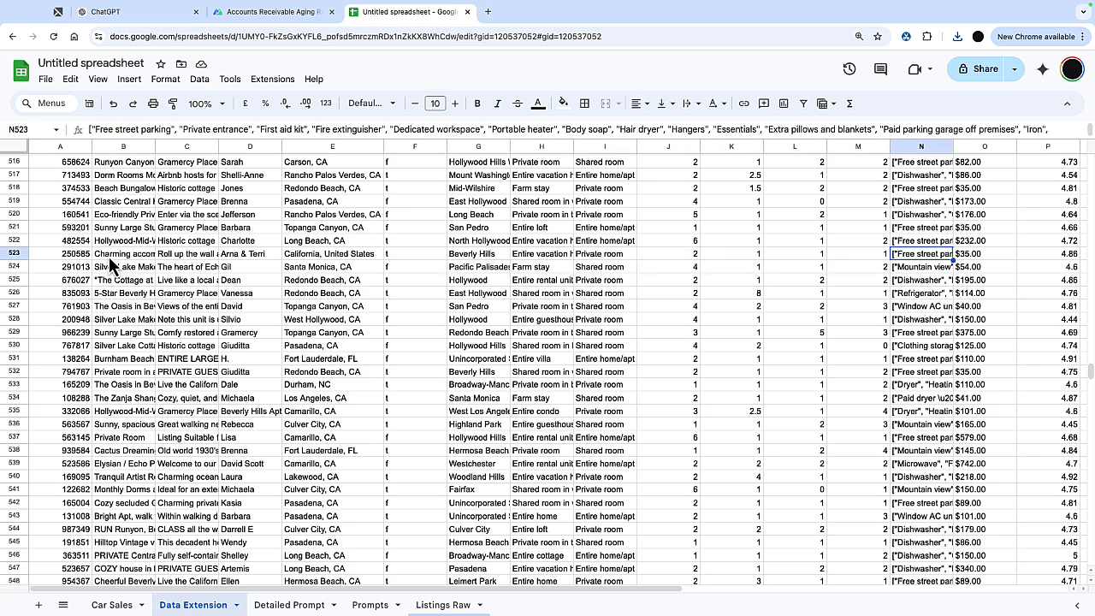
key(Right)
key(Right)
key(Right)
key(Left)
key(Left)
key(Left)
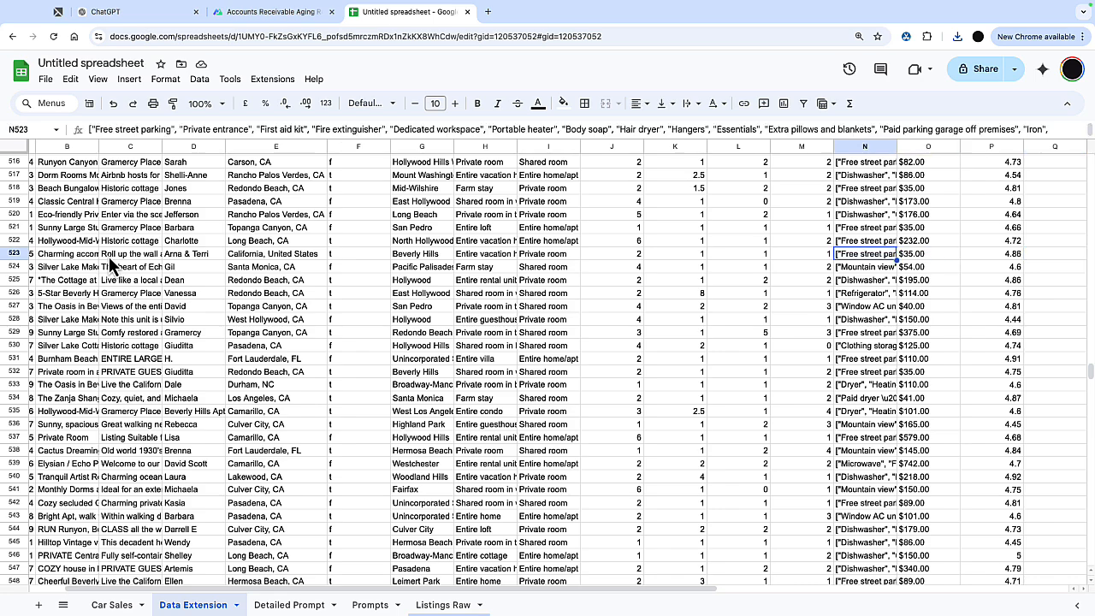
key(Left)
key(Left)
key(Left)
key(Left)
key(Left)
key(Left)
key(Left)
key(Left)
key(Left)
key(Left)
key(Left)
key(Left)
key(Left)
scroll(139, 246, up, 20)
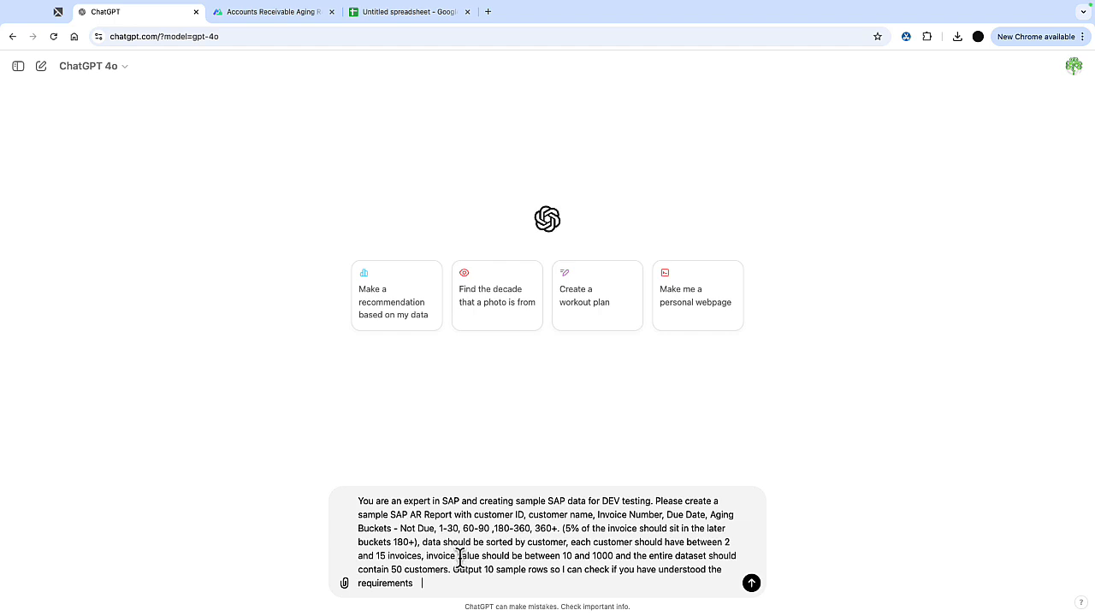
Submit the prompt for a sample SAP AR report covering 50 customers with 10 sample rows, and expand the resulting table.
click(752, 584)
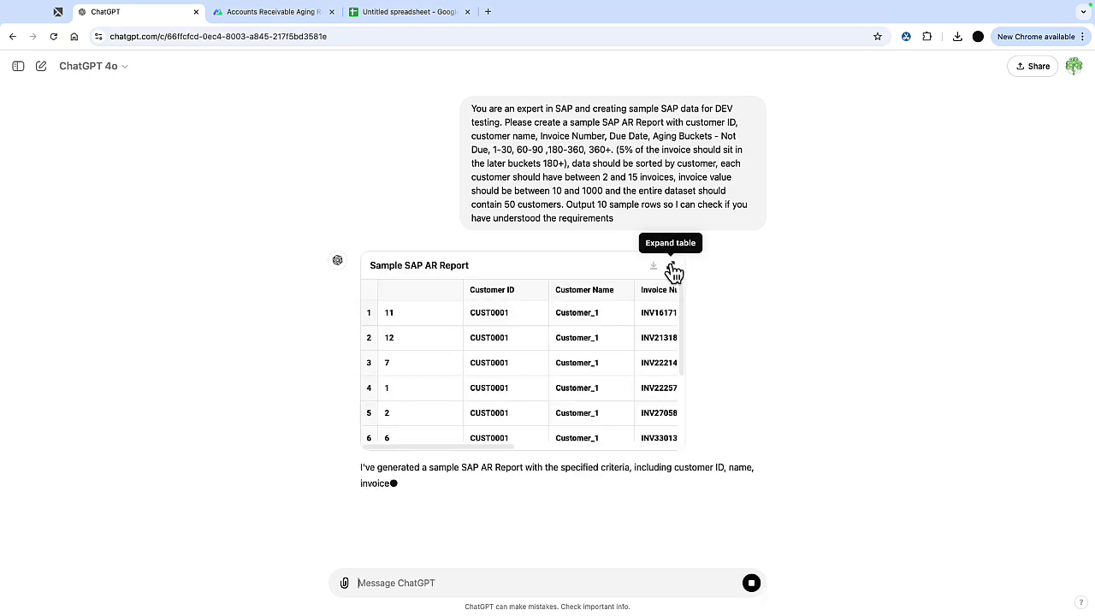
click(672, 267)
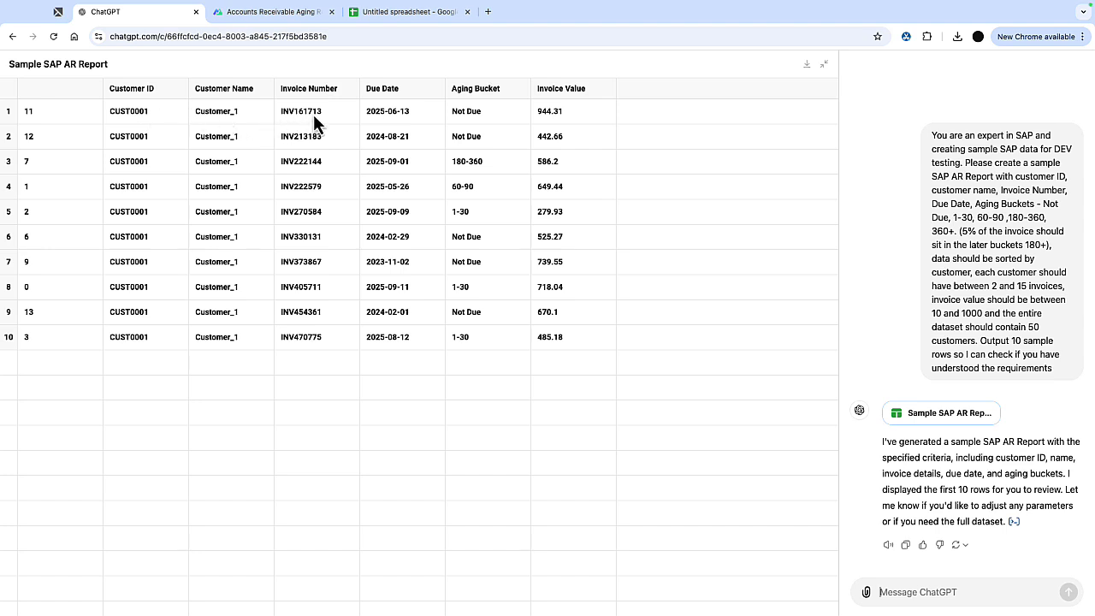
Enter a follow-up prompt requesting a sample with CA-plus-8-digit customer IDs, 8-digit numeric invoice numbers and real IT-industry customer names.
key(ctrl+v)
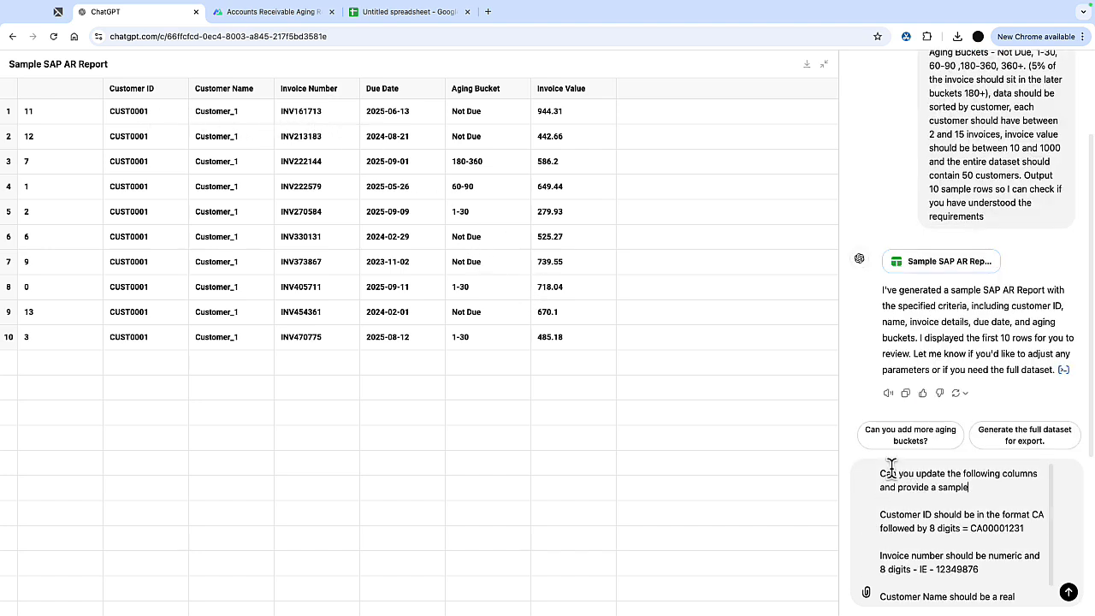
drag(885, 470, 990, 485)
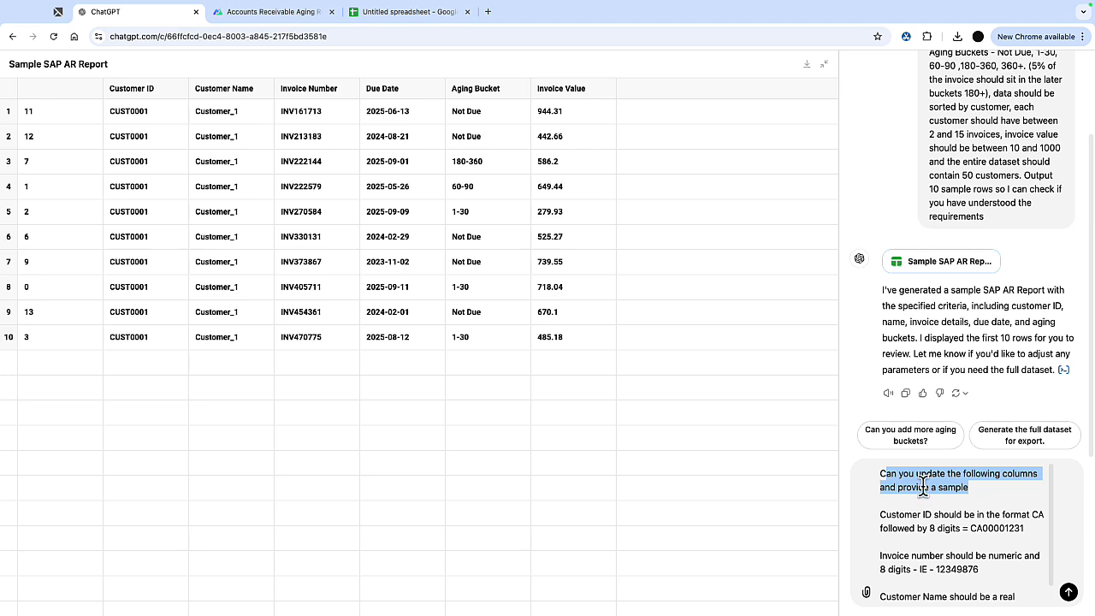
scroll(939, 513, down, 1)
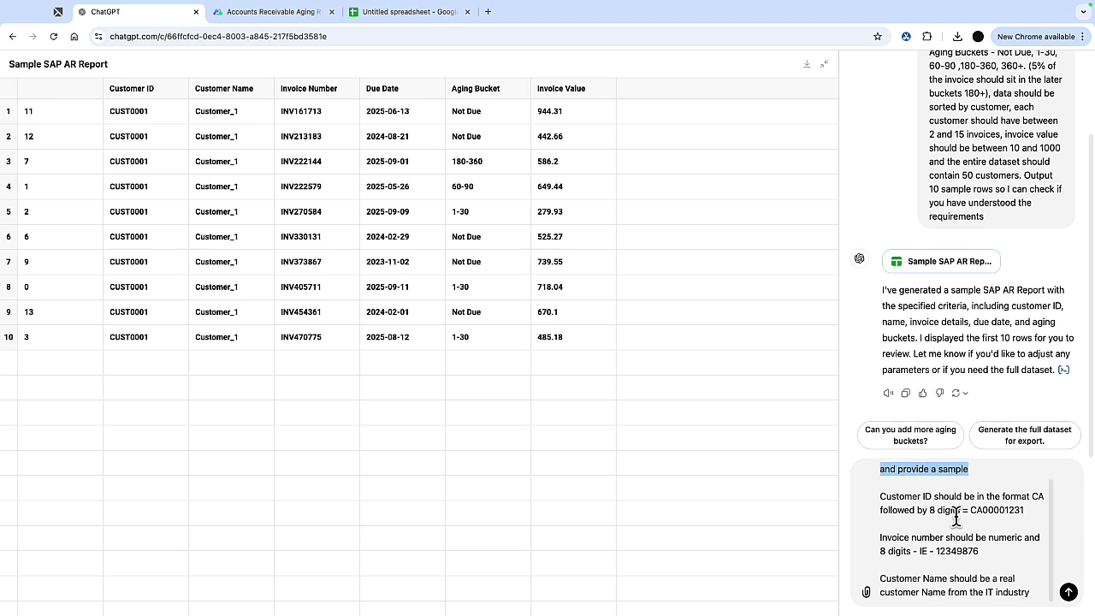
drag(974, 511, 1034, 510)
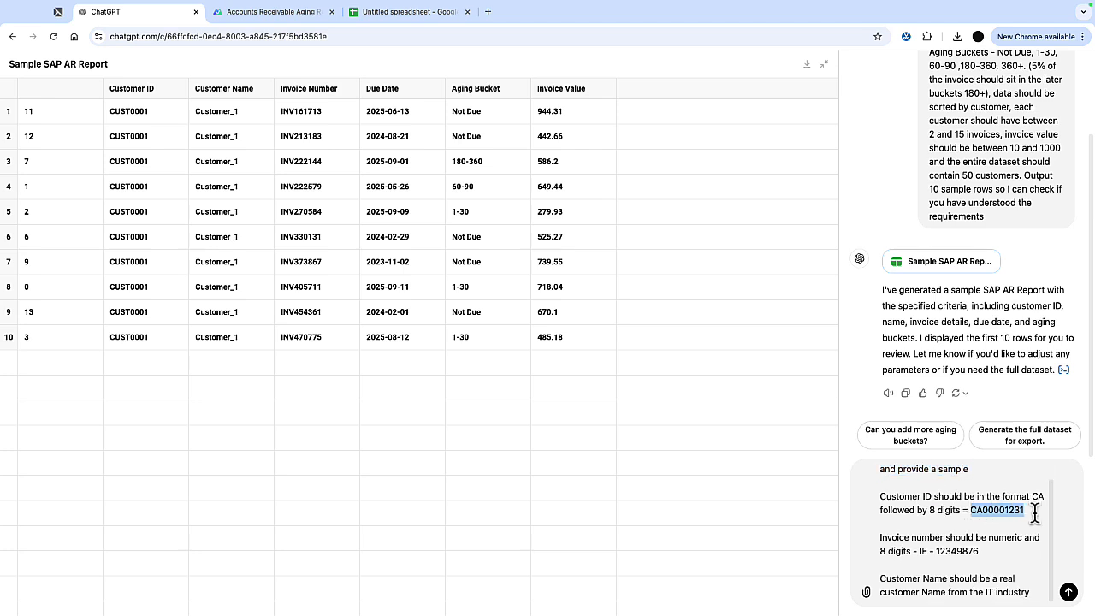
Replace the equals sign before the customer ID example with "IE -" and submit the column update prompt.
click(965, 510)
text(I)
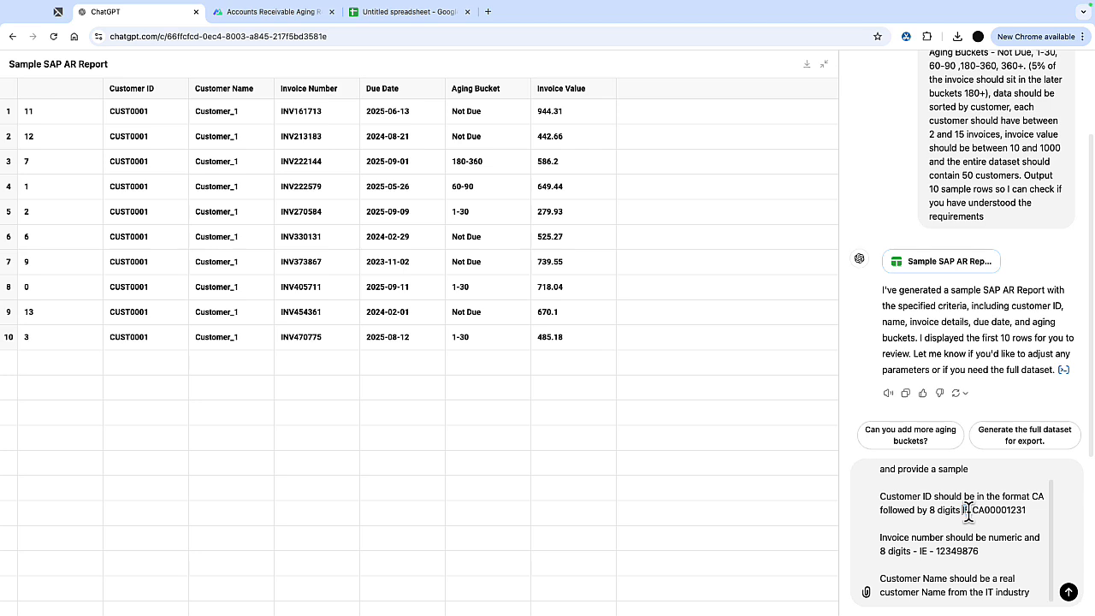
text(E)
drag(979, 551, 881, 541)
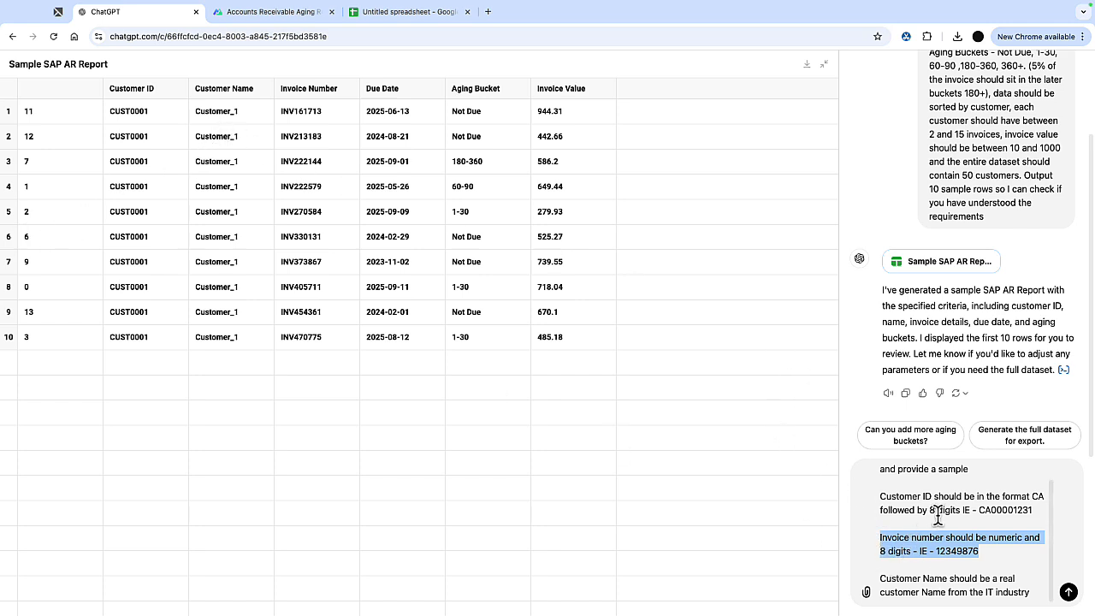
click(1069, 592)
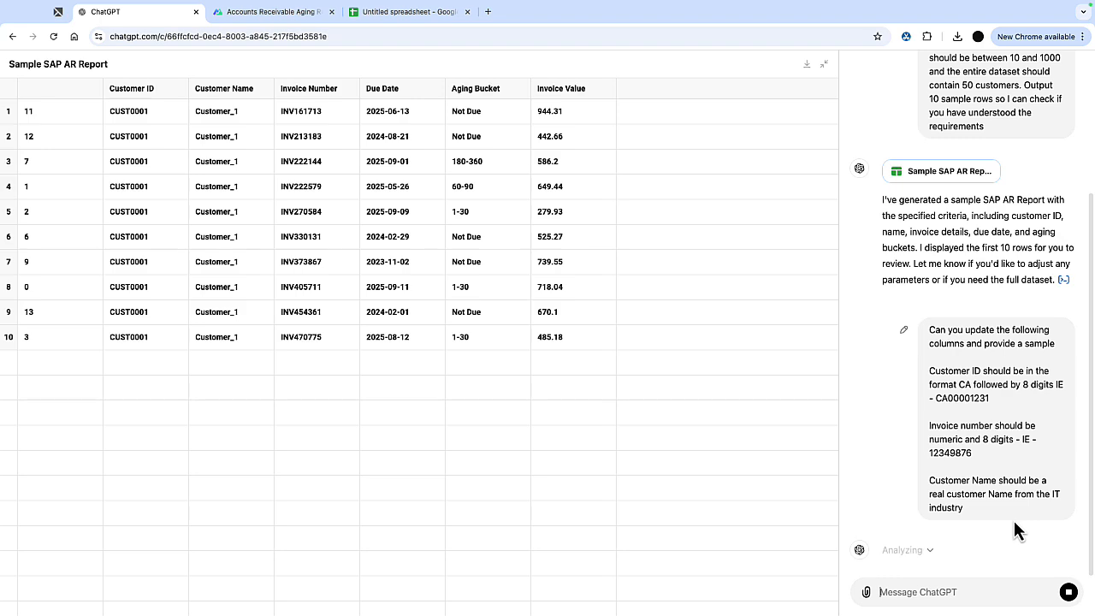
Submit "please proceed with the report generation of 500 rows" and collapse the expanded sample table.
text(please proceed with the report generation of 500 rows)
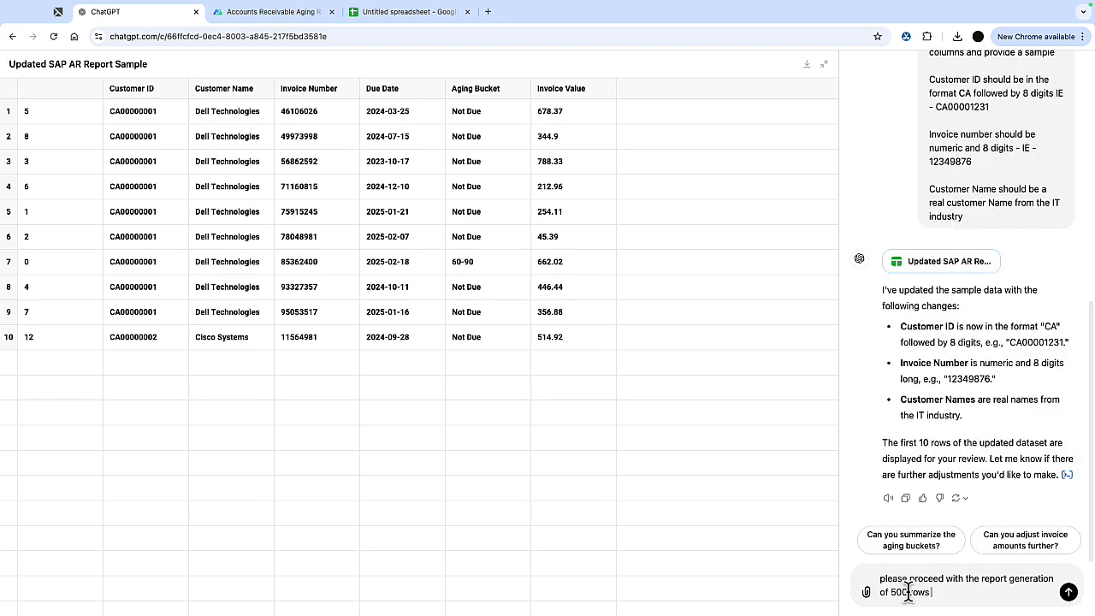
click(1069, 592)
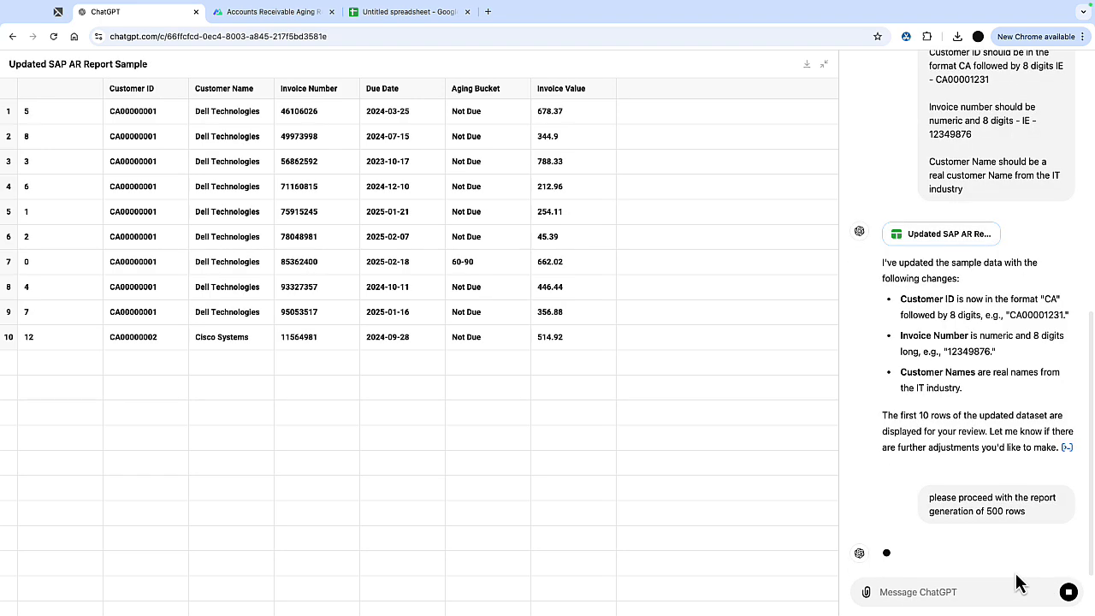
click(825, 66)
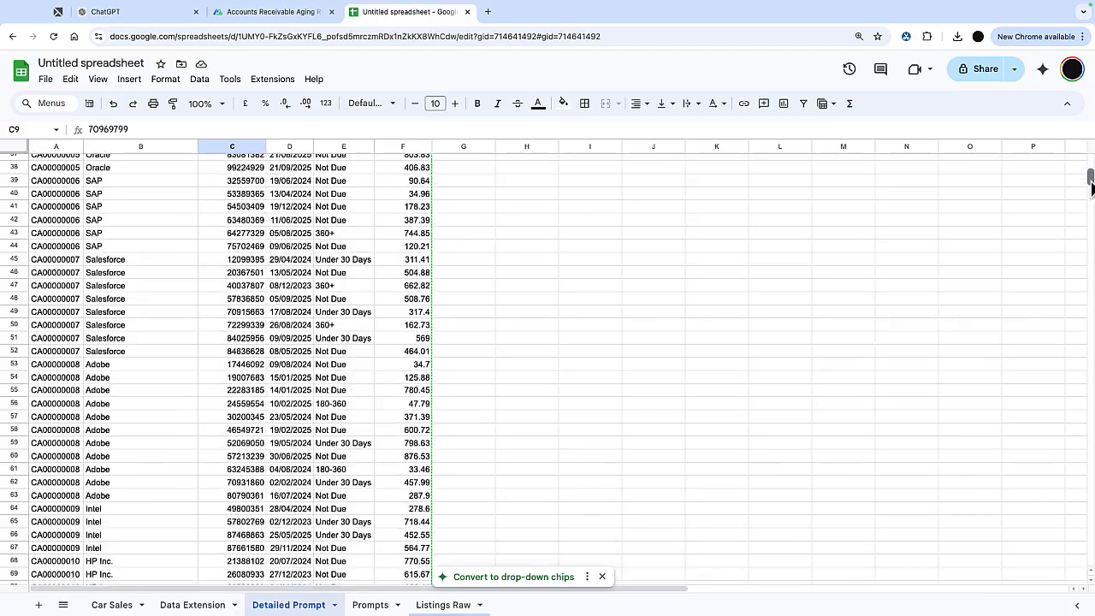
Look through the generated AR report rows in the Detailed Prompt sheet of the Google Sheets spreadsheet.
drag(1089, 183, 1068, 284)
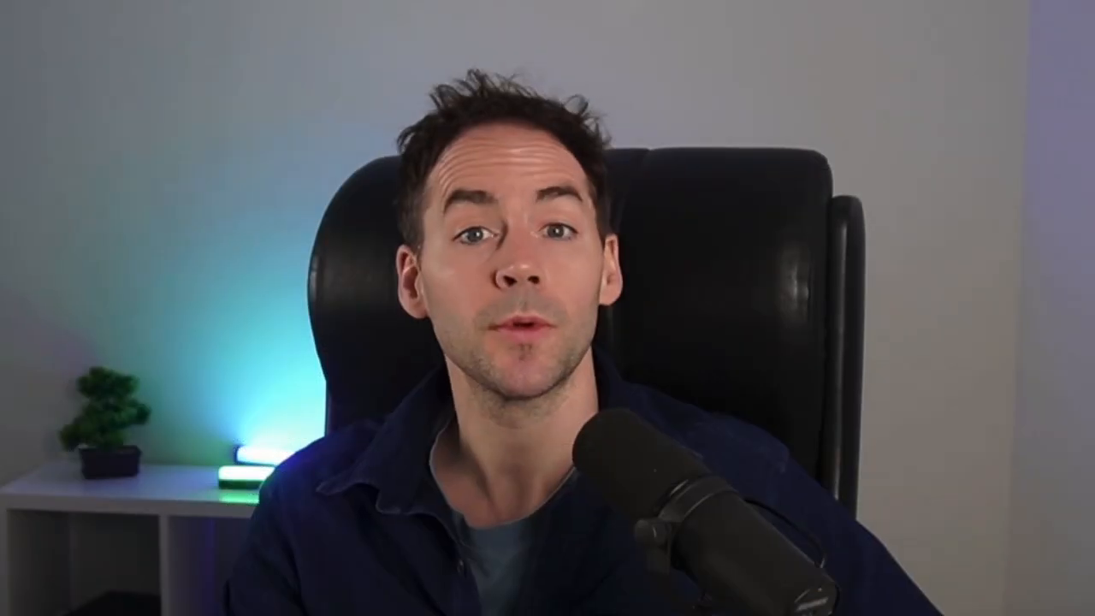